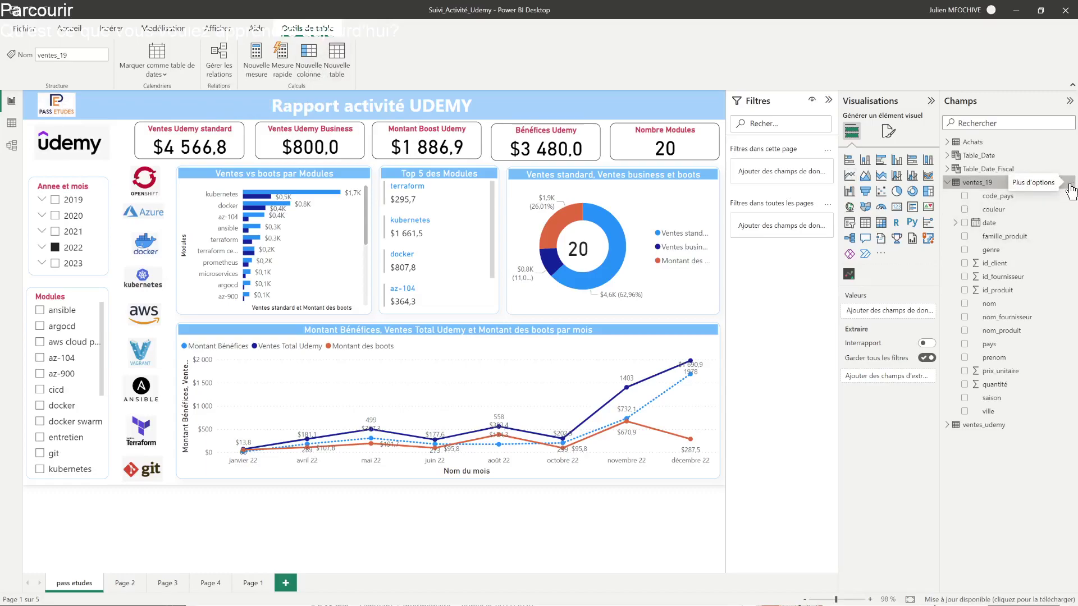
Step: Add a new calculated column to the ventes_19 table and name it PRIX TOTAL_
{"action": "left_click", "coordinate": [1069, 187]}
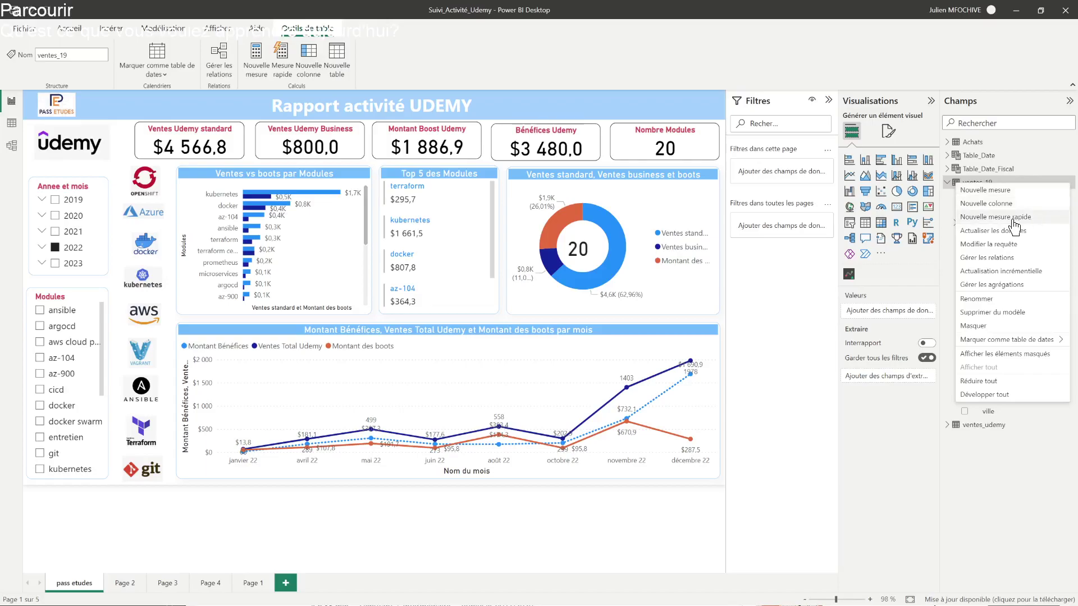
{"action": "left_click", "coordinate": [996, 206]}
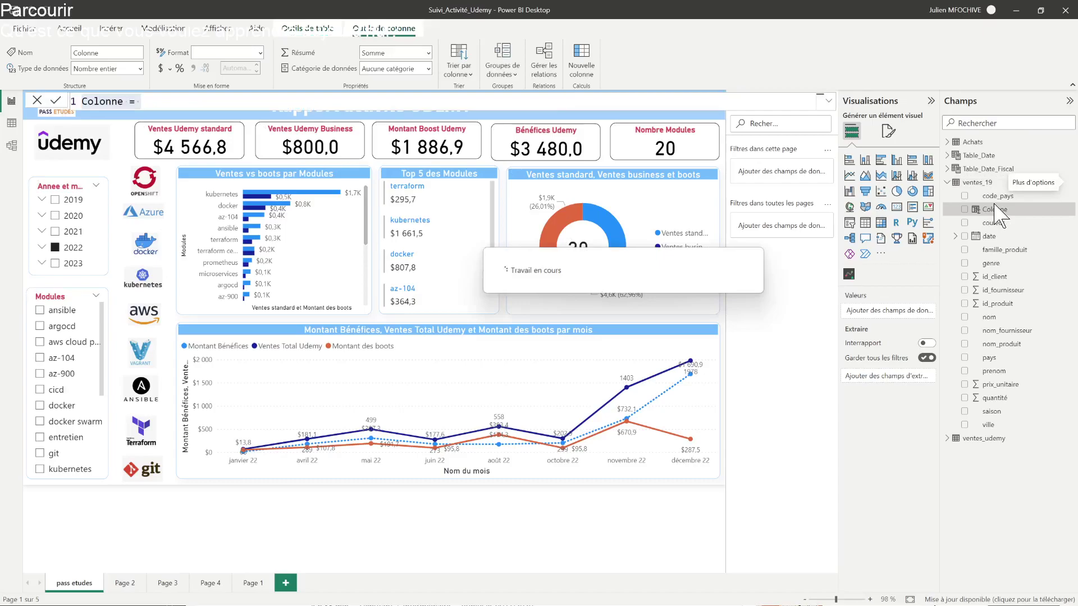
{"action": "left_click", "coordinate": [123, 102]}
{"action": "scroll", "coordinate": [140, 104], "scroll_direction": "up", "scroll_amount": 2}
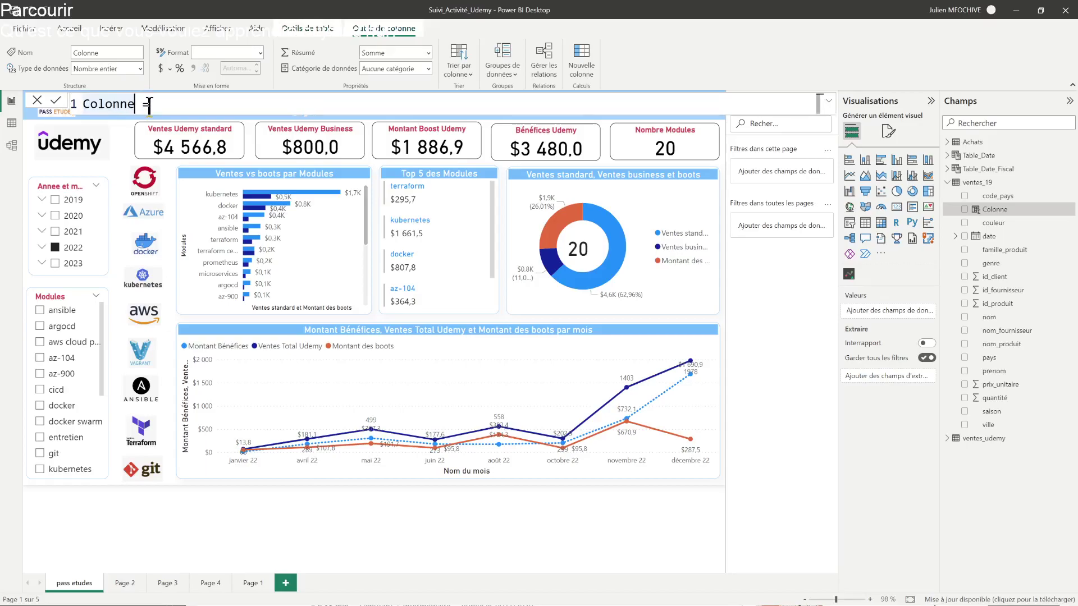
{"action": "scroll", "coordinate": [149, 106], "scroll_direction": "up", "scroll_amount": 1}
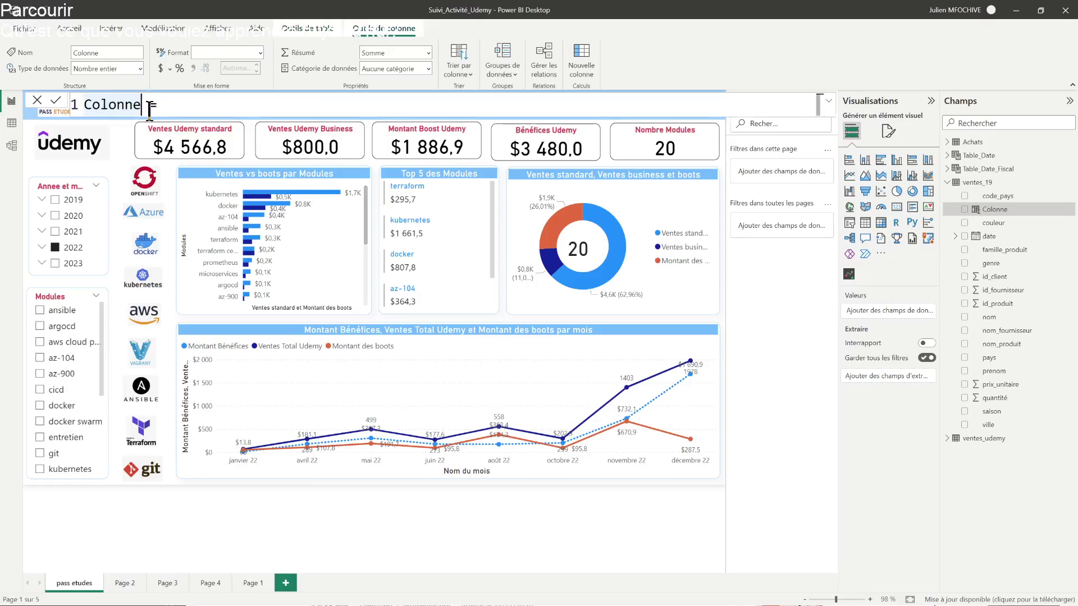
{"action": "scroll", "coordinate": [149, 110], "scroll_direction": "up", "scroll_amount": 1}
{"action": "key", "text": "BackSpace"}
{"action": "key", "text": "BackSpace"}
{"action": "key", "text": "BackSpace"}
{"action": "key", "text": "BackSpace"}
{"action": "key", "text": "BackSpace"}
{"action": "key", "text": "BackSpace"}
{"action": "key", "text": "BackSpace"}
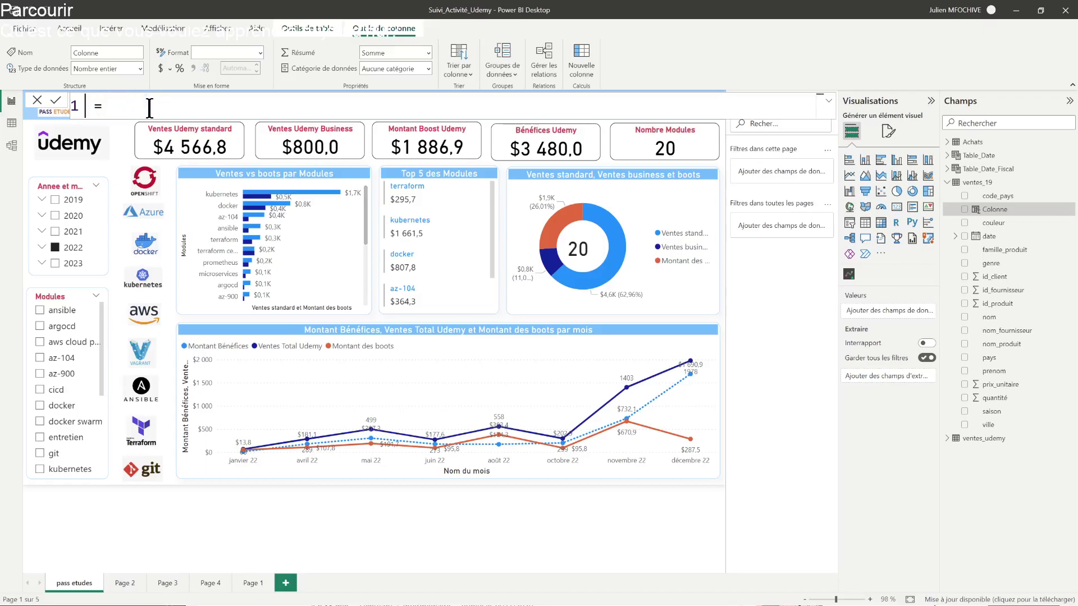
{"action": "type", "text": "PT"}
{"action": "key", "text": "BackSpace"}
{"action": "type", "text": "RIX TOTAL8"}
{"action": "key", "text": "BackSpace"}
{"action": "type", "text": "_"}
Step: Define PRIX TOTAL_ as ventes_19[prix_unitaire]*ventes_19[quantité] and commit the formula
{"action": "left_click", "coordinate": [225, 103]}
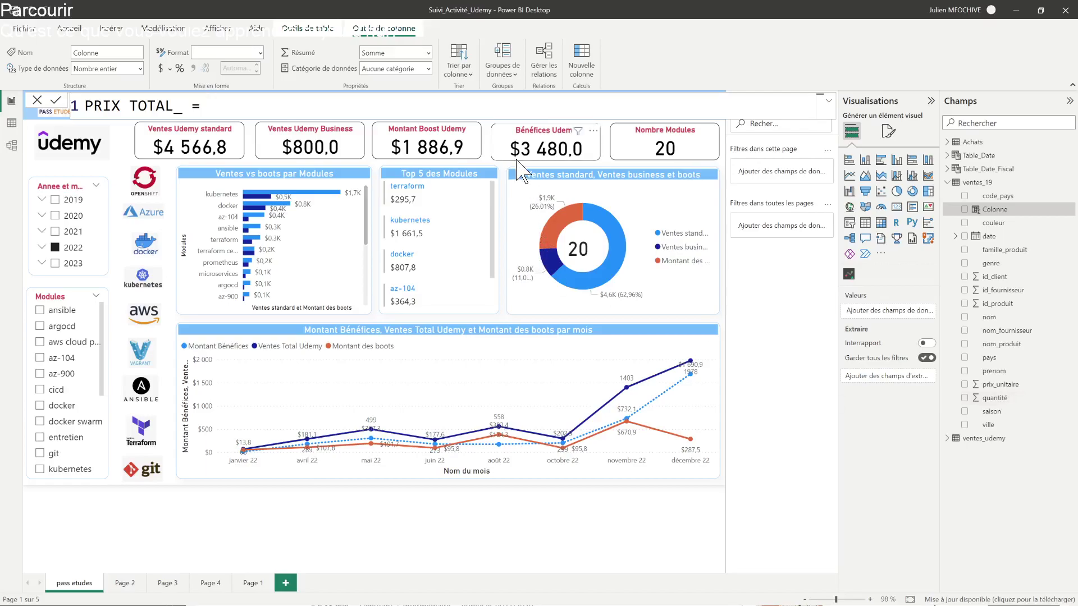
{"action": "type", "text": "pri"}
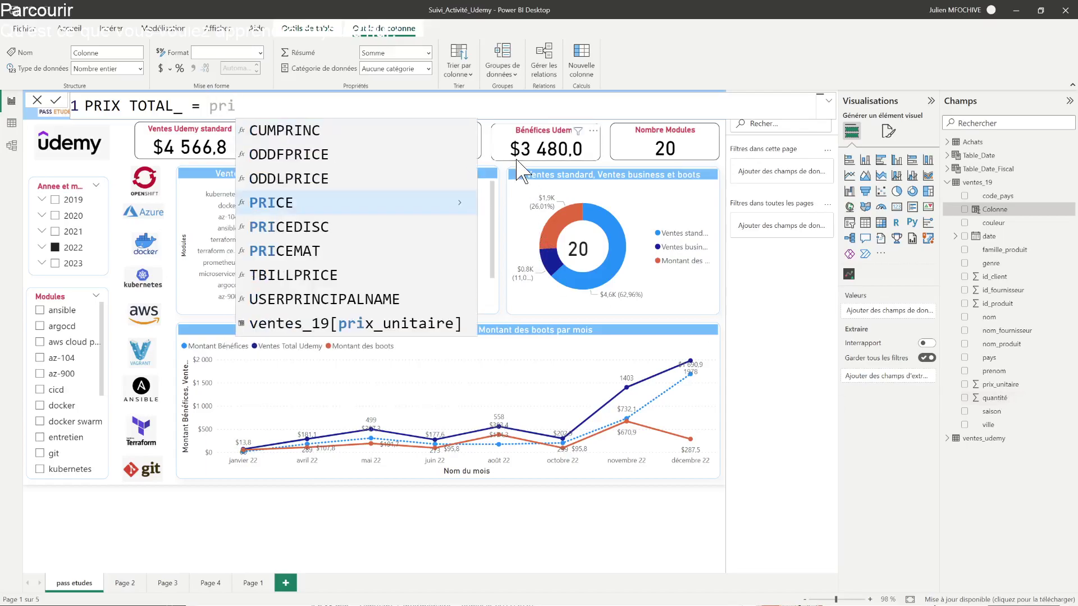
{"action": "type", "text": "x"}
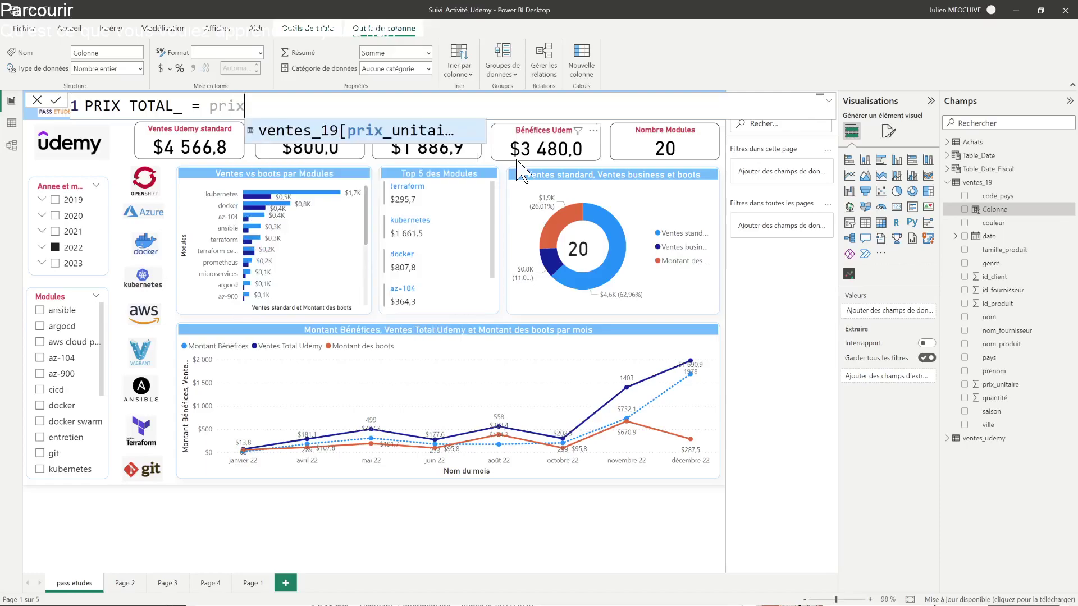
{"action": "left_click", "coordinate": [408, 132]}
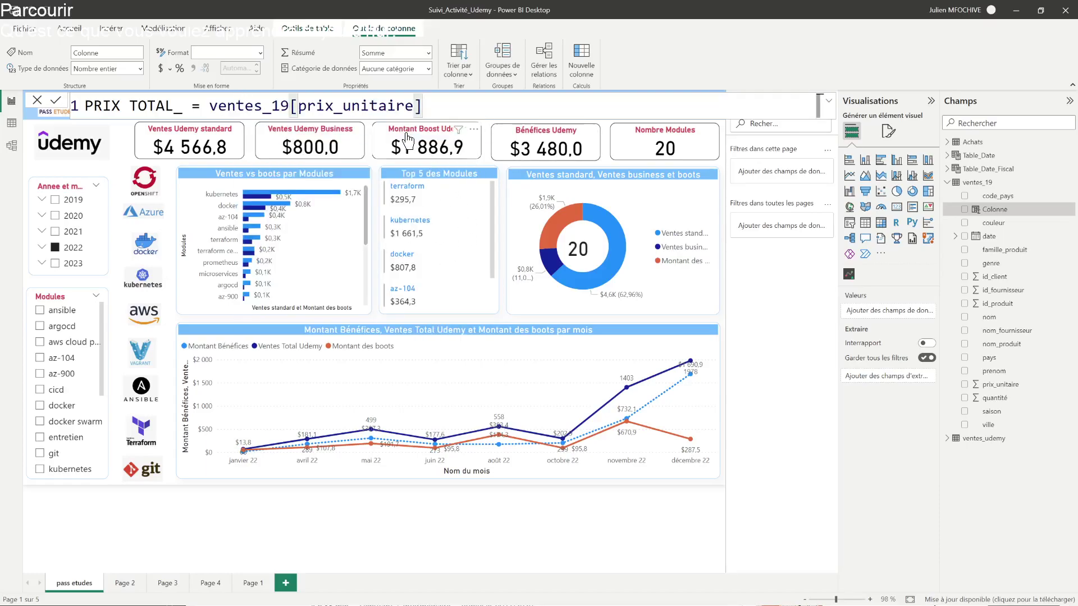
{"action": "type", "text": "*"}
{"action": "type", "text": "quan"}
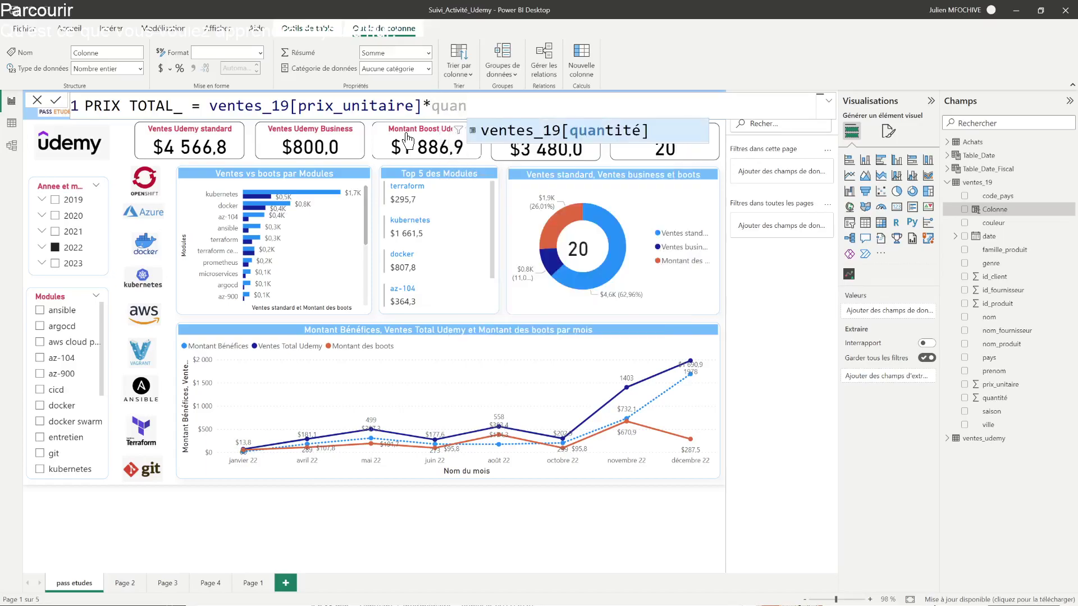
{"action": "key", "text": "Tab"}
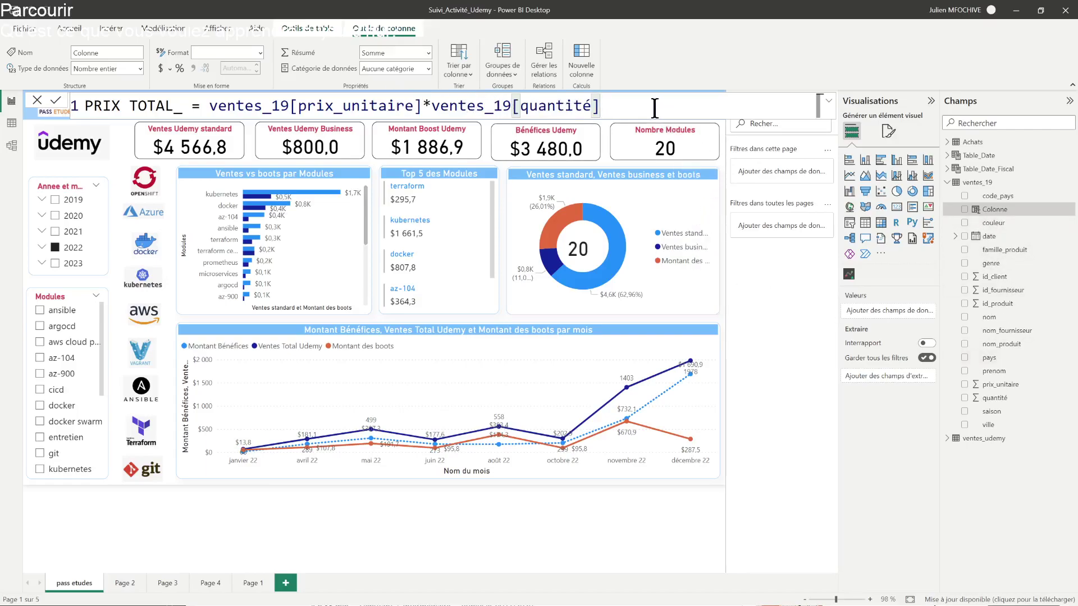
{"action": "key", "text": "Return"}
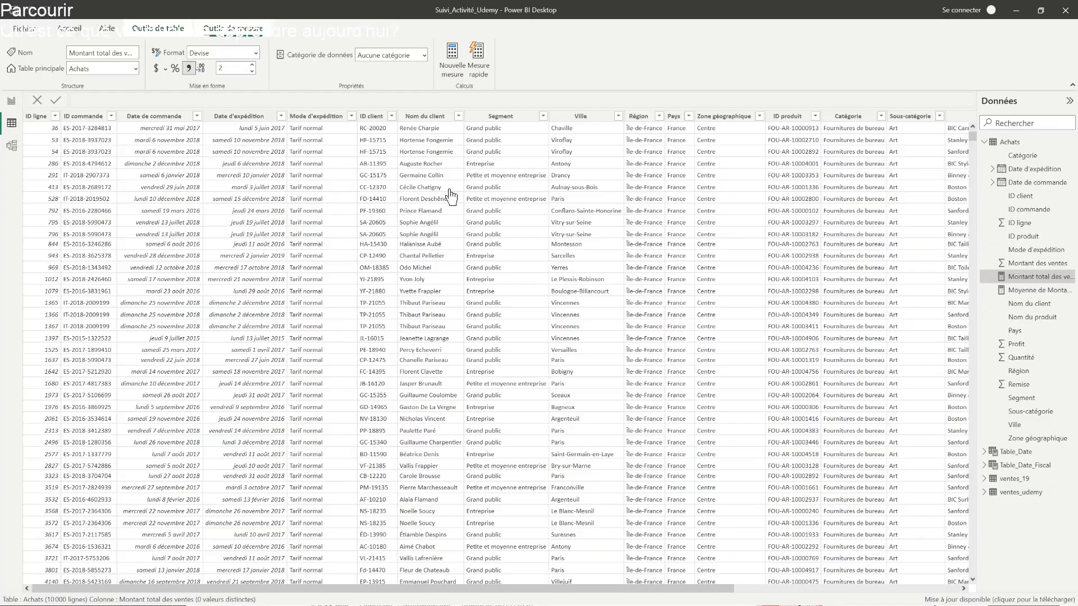
Step: Examine the PRIX TOTAL_ column and the field list of the ventes_19 table in the data view
{"action": "left_click", "coordinate": [1024, 300]}
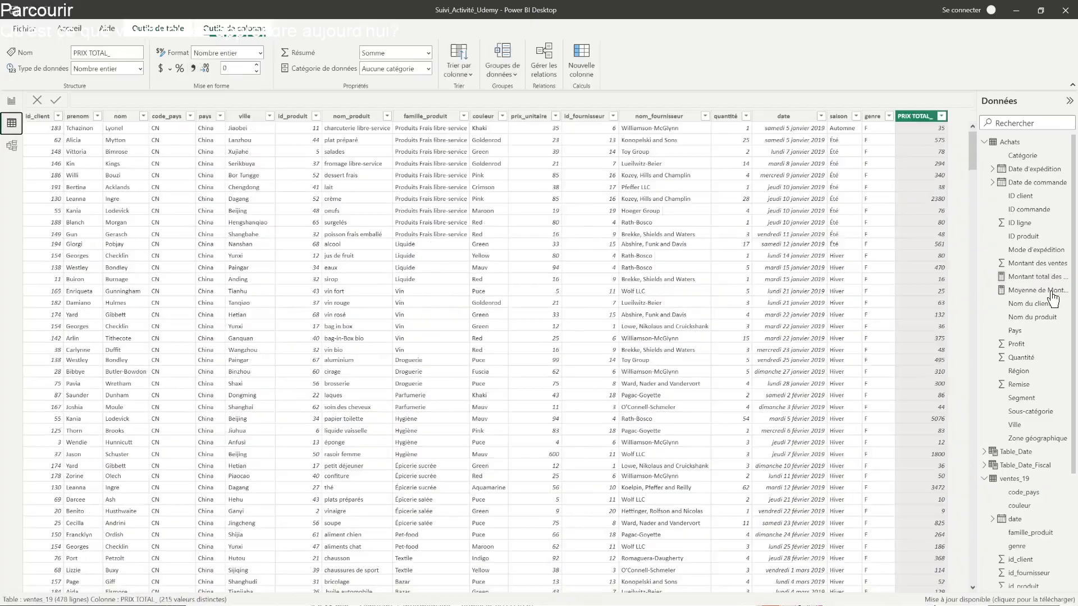
{"action": "left_click", "coordinate": [1011, 479]}
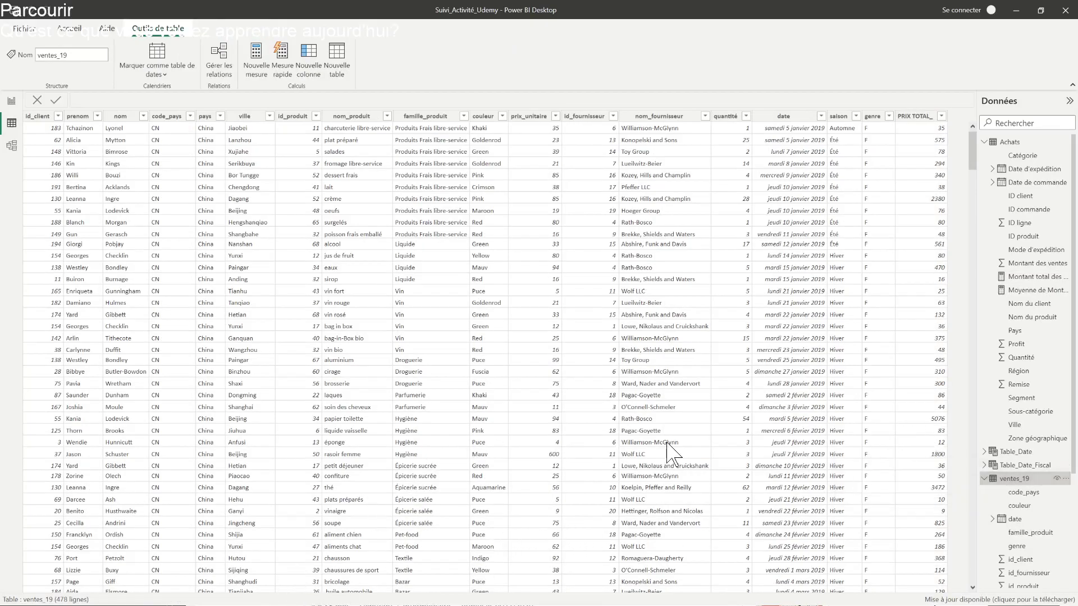
{"action": "scroll", "coordinate": [1035, 520], "scroll_direction": "down", "scroll_amount": 3}
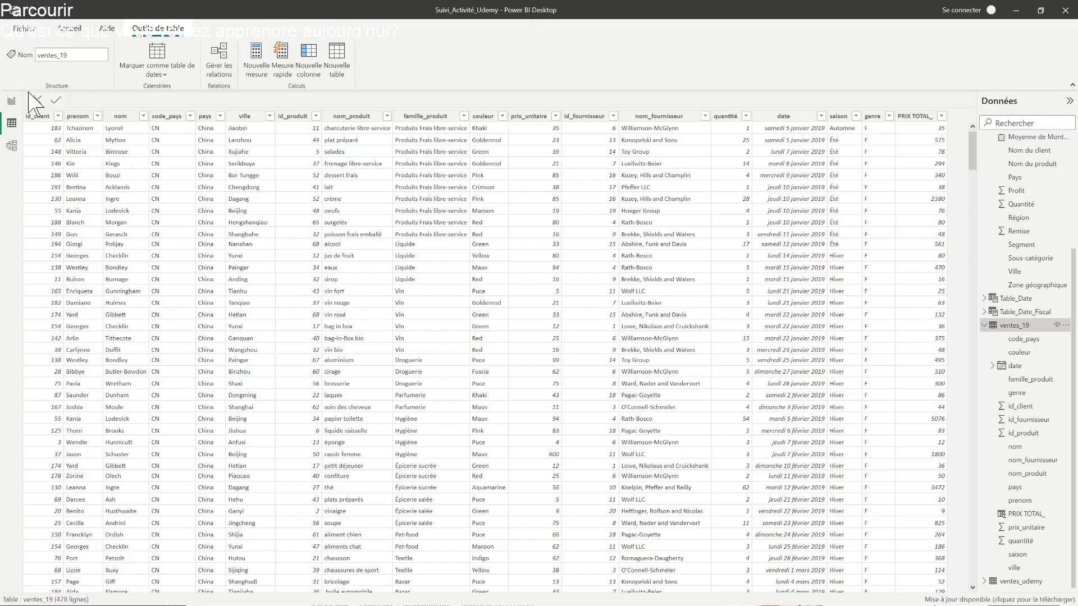
Step: Add a new page to the report and show the sum of PRIX TOTAL_ on it as a card visual
{"action": "left_click", "coordinate": [11, 102]}
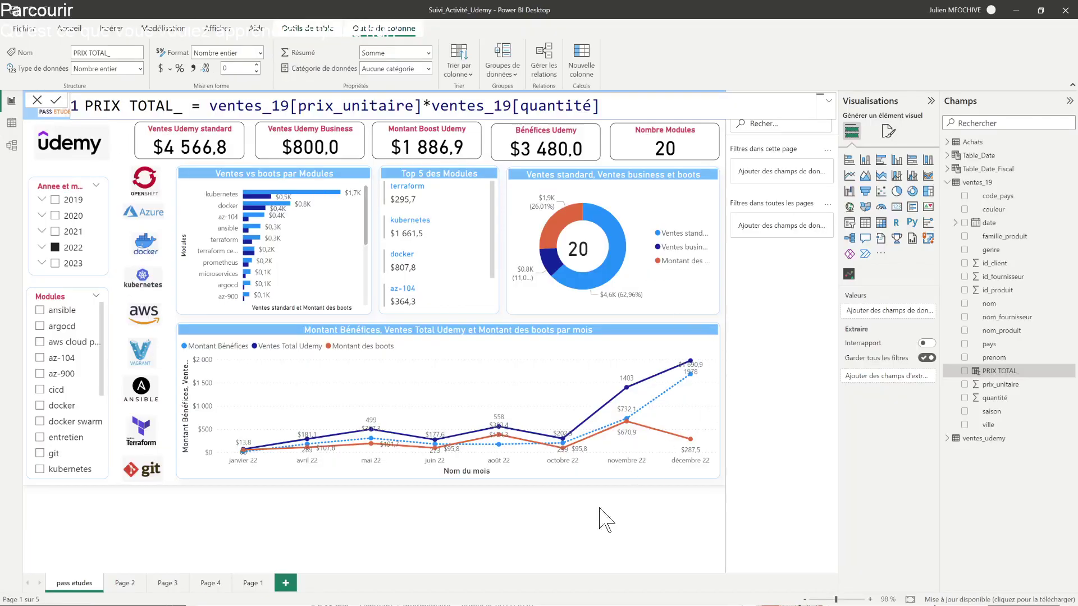
{"action": "left_click", "coordinate": [632, 494]}
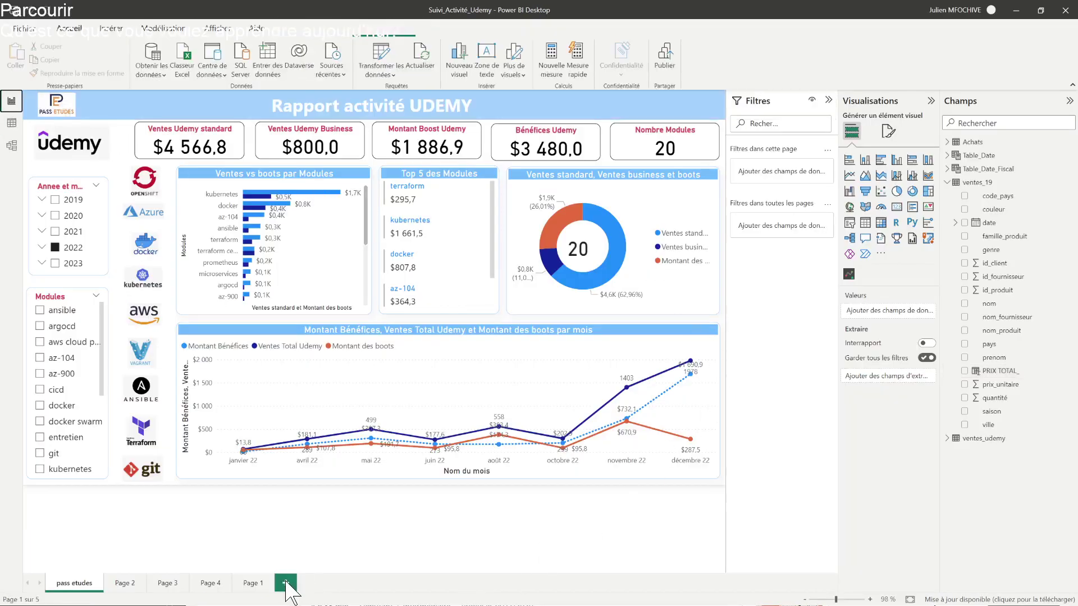
{"action": "left_click", "coordinate": [286, 584]}
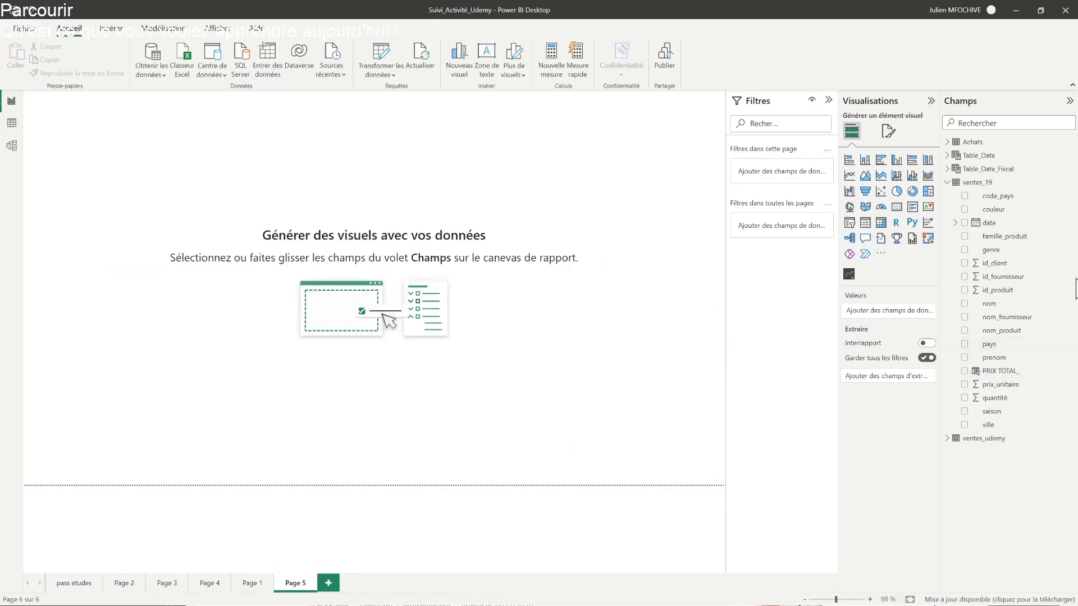
{"action": "left_click", "coordinate": [964, 371]}
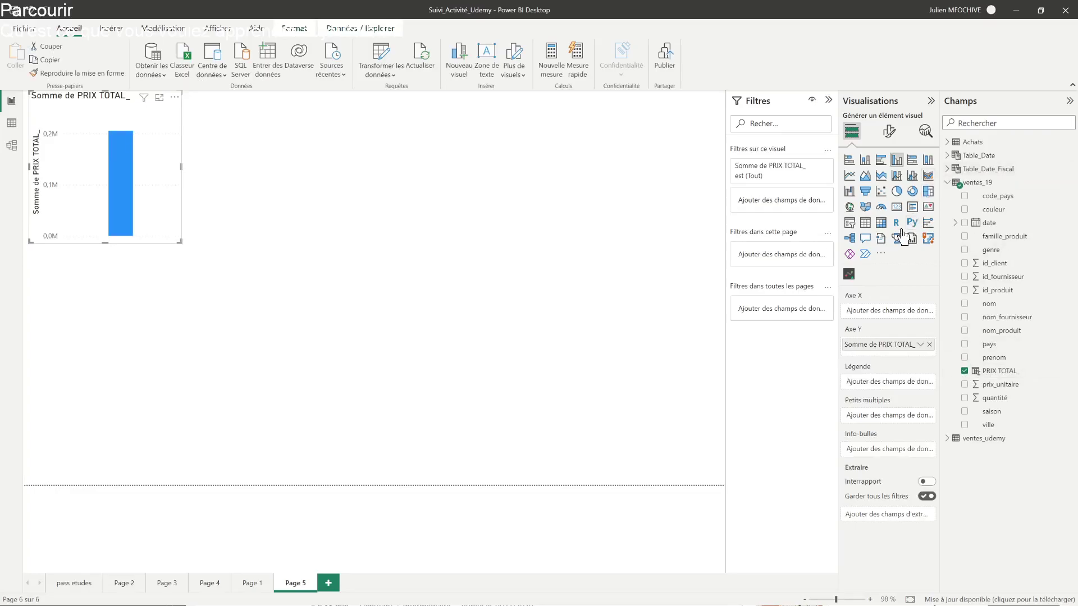
{"action": "left_click", "coordinate": [897, 207]}
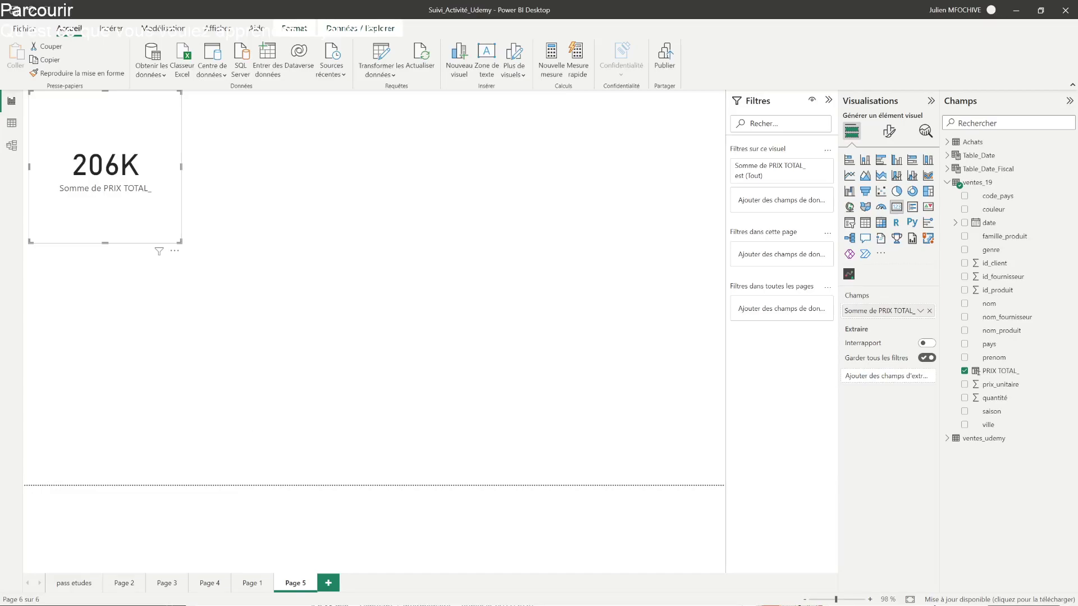
Step: Display the rows of the ventes_19 table in the data view
{"action": "left_click", "coordinate": [12, 123]}
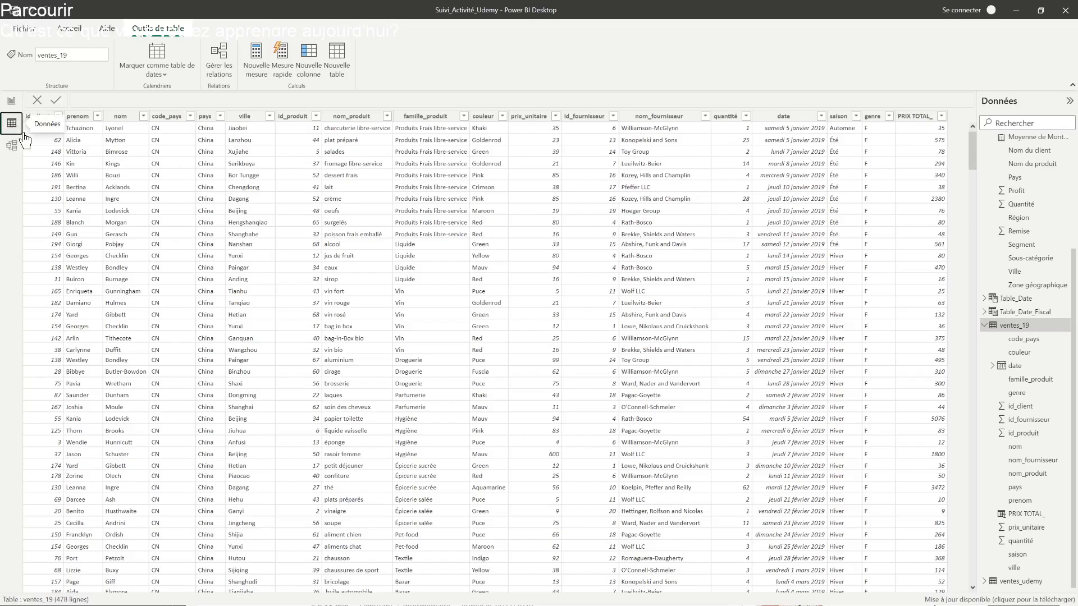